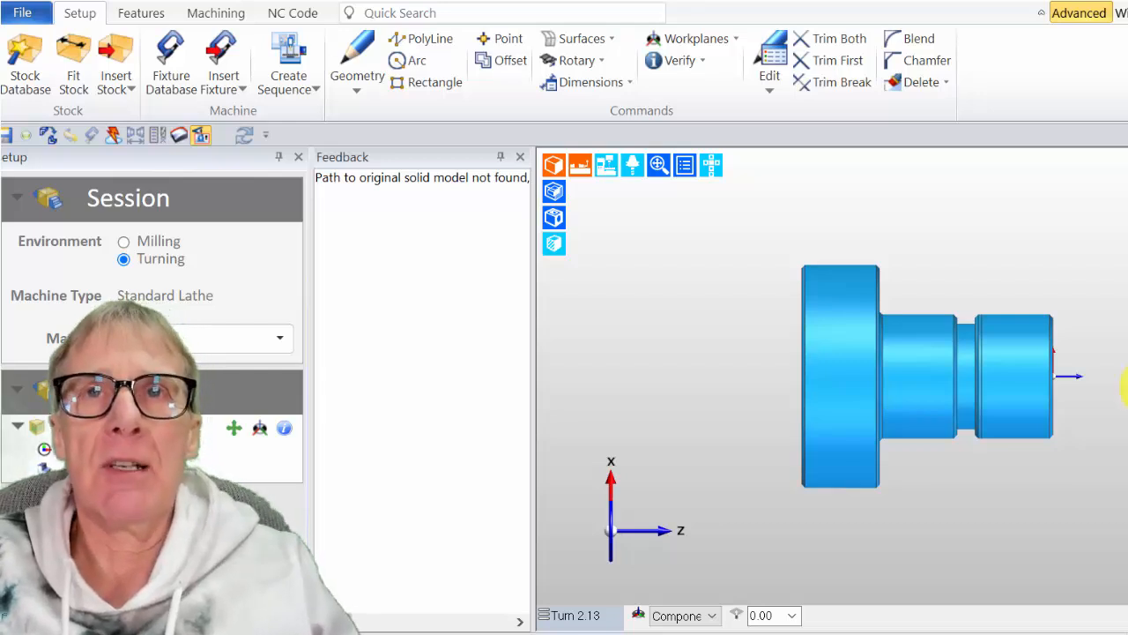
Close the Feedback window and set the turning session's material to Mild Steel EN8.
{"action": "left_click", "coordinate": [520, 157]}
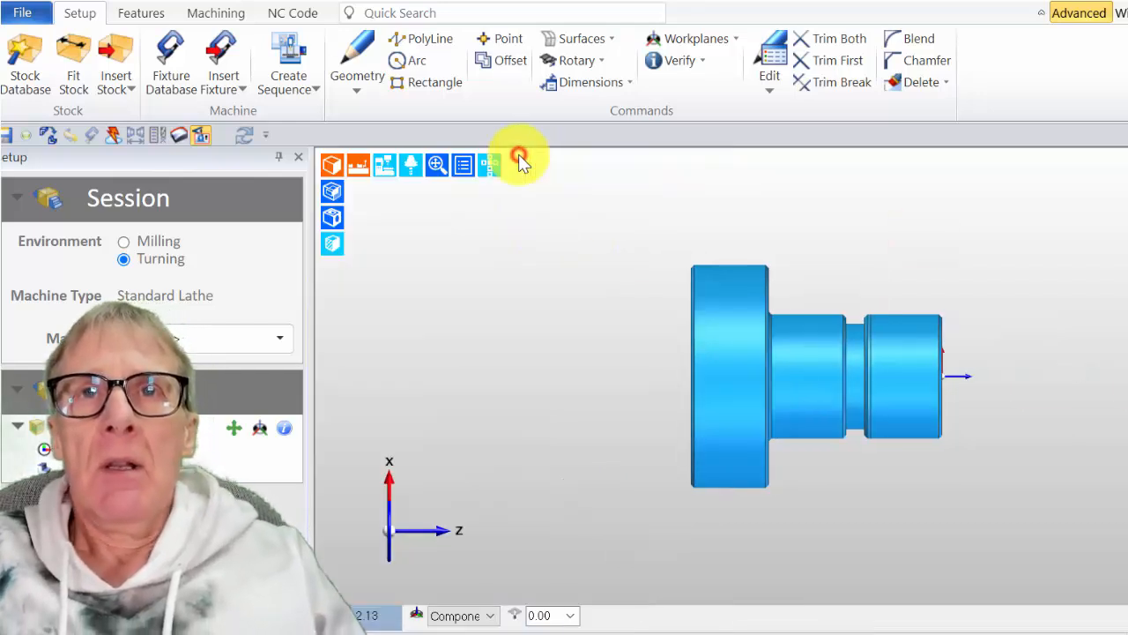
{"action": "middle_click_drag", "start_coordinate": [747, 415], "coordinate": [820, 420]}
{"action": "scroll", "coordinate": [721, 303], "scroll_direction": "up", "scroll_amount": 5}
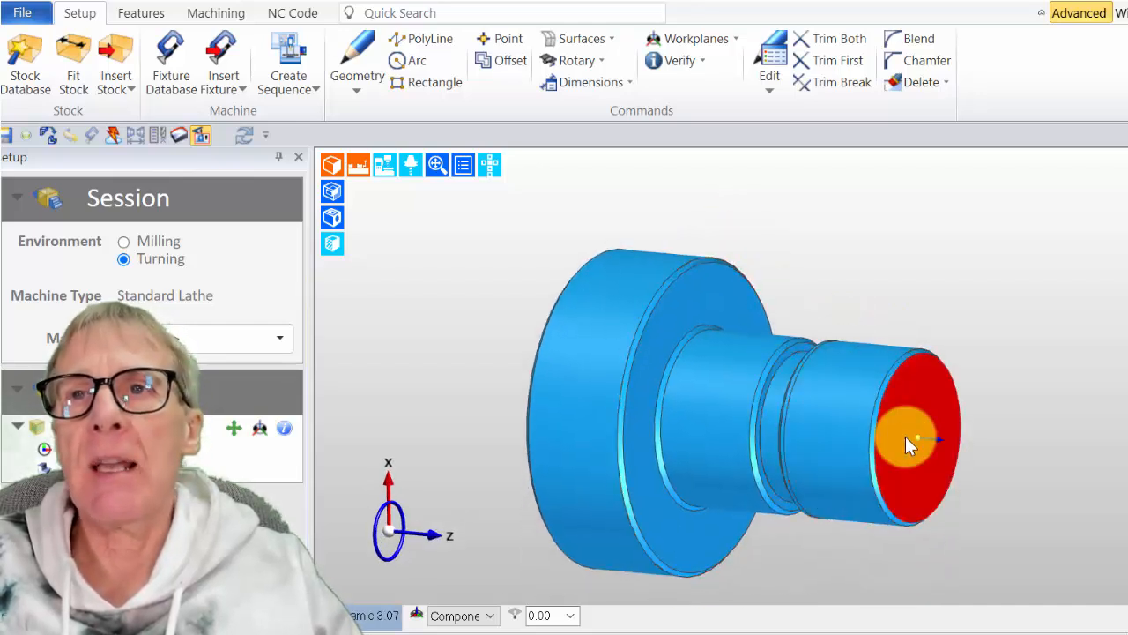
{"action": "mouse_move", "coordinate": [837, 402]}
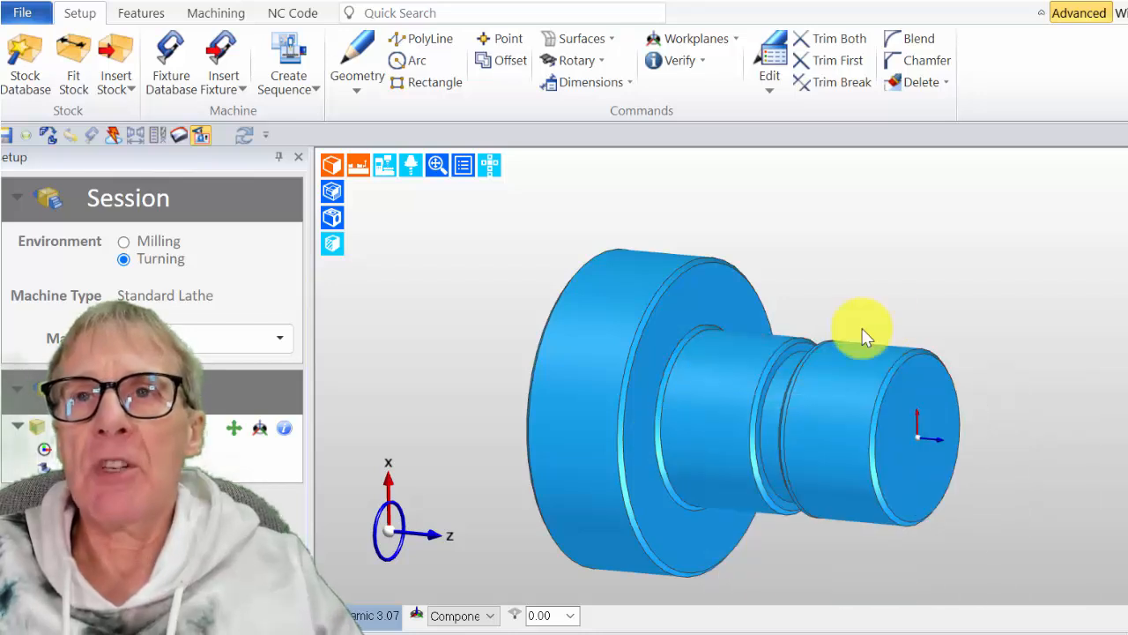
{"action": "middle_click_drag", "start_coordinate": [807, 344], "coordinate": [806, 296]}
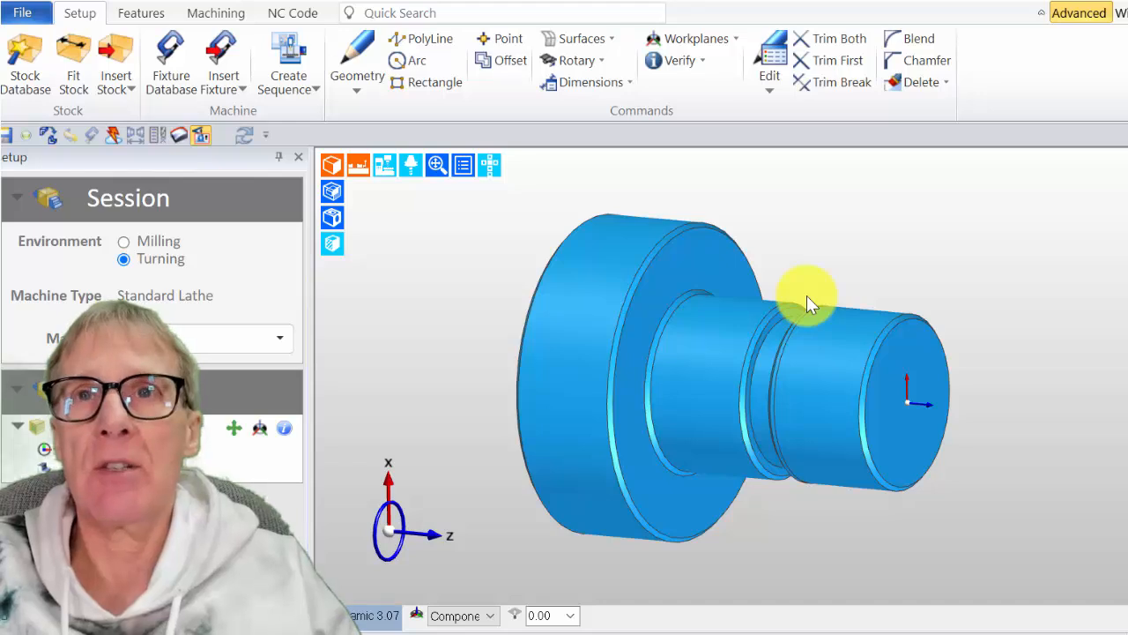
{"action": "left_click", "coordinate": [272, 340]}
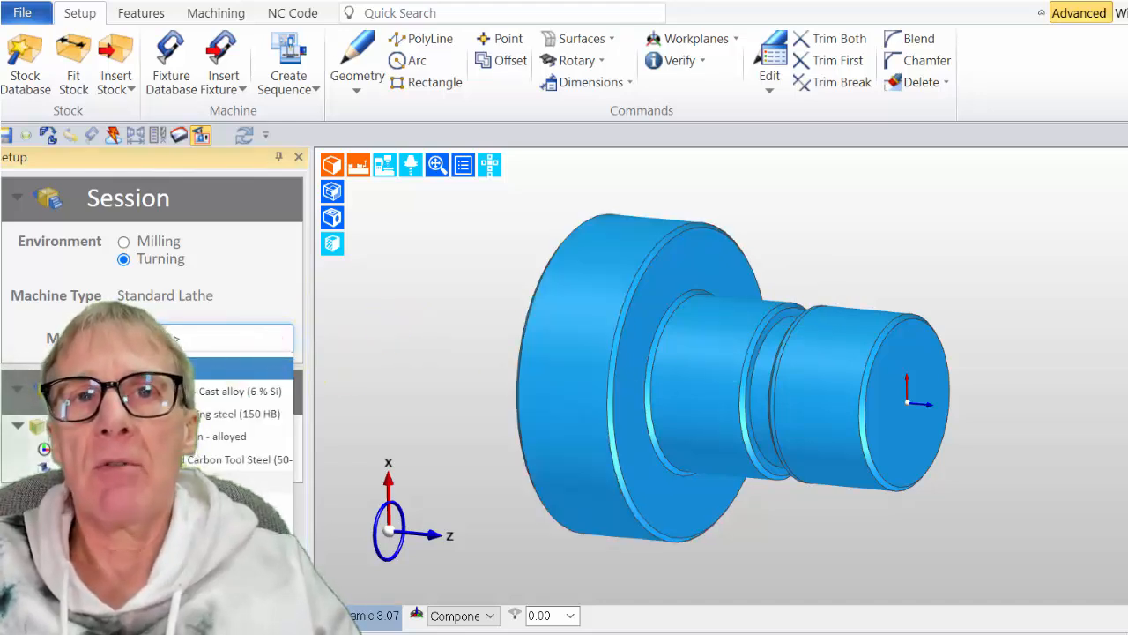
{"action": "left_click", "coordinate": [229, 367]}
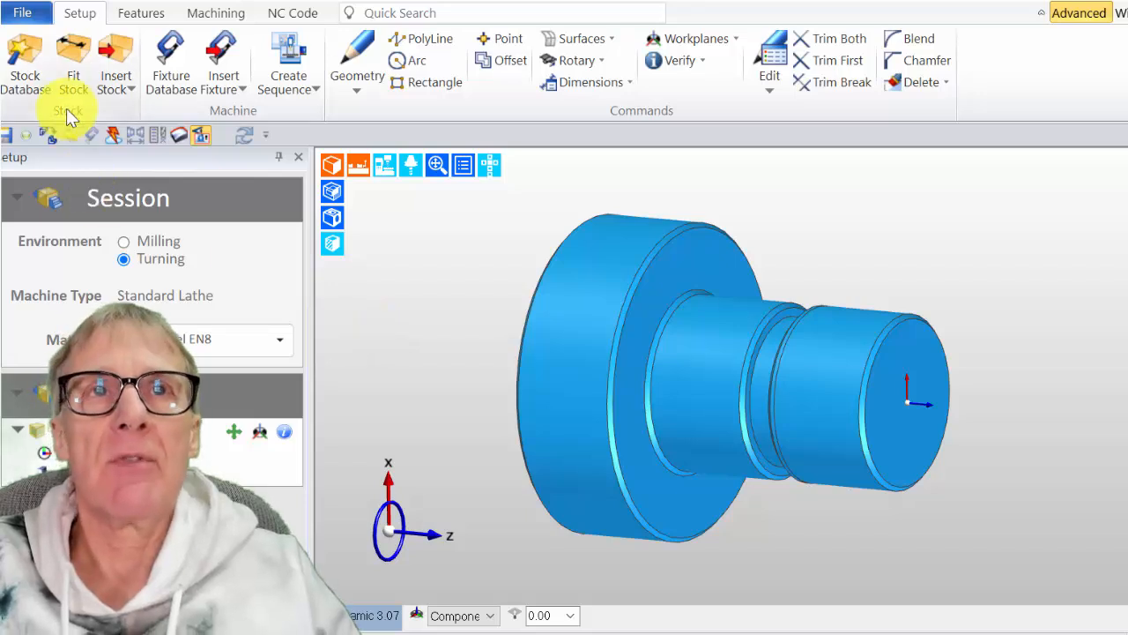
Fit cylindrical stock around the component with a stock diameter of 3 in.
{"action": "left_click", "coordinate": [79, 60]}
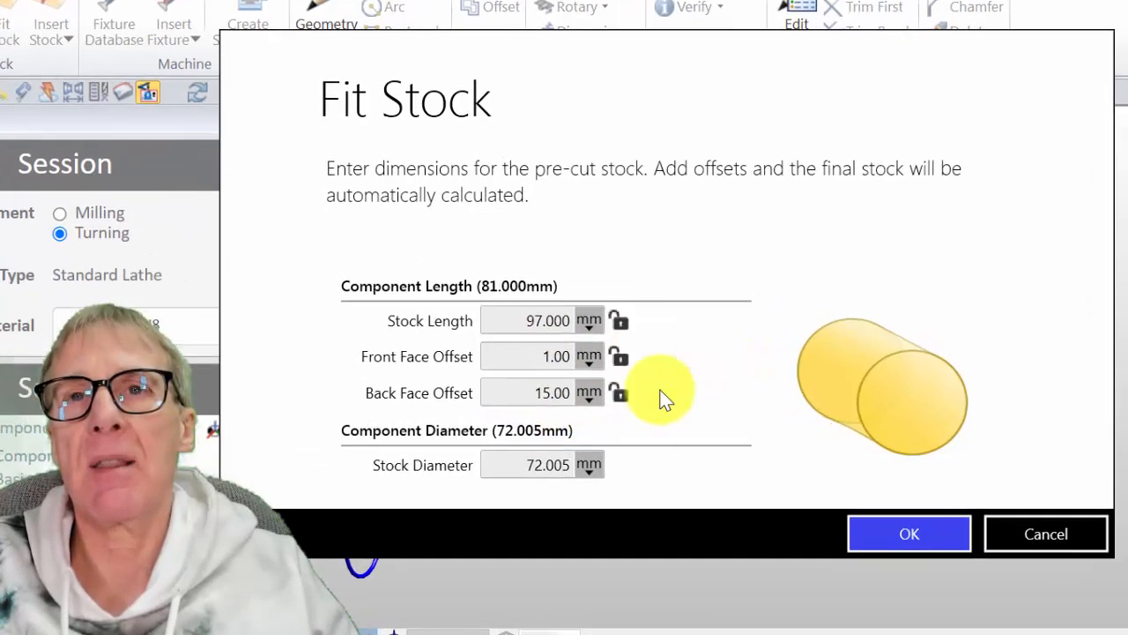
{"action": "left_click", "coordinate": [519, 465]}
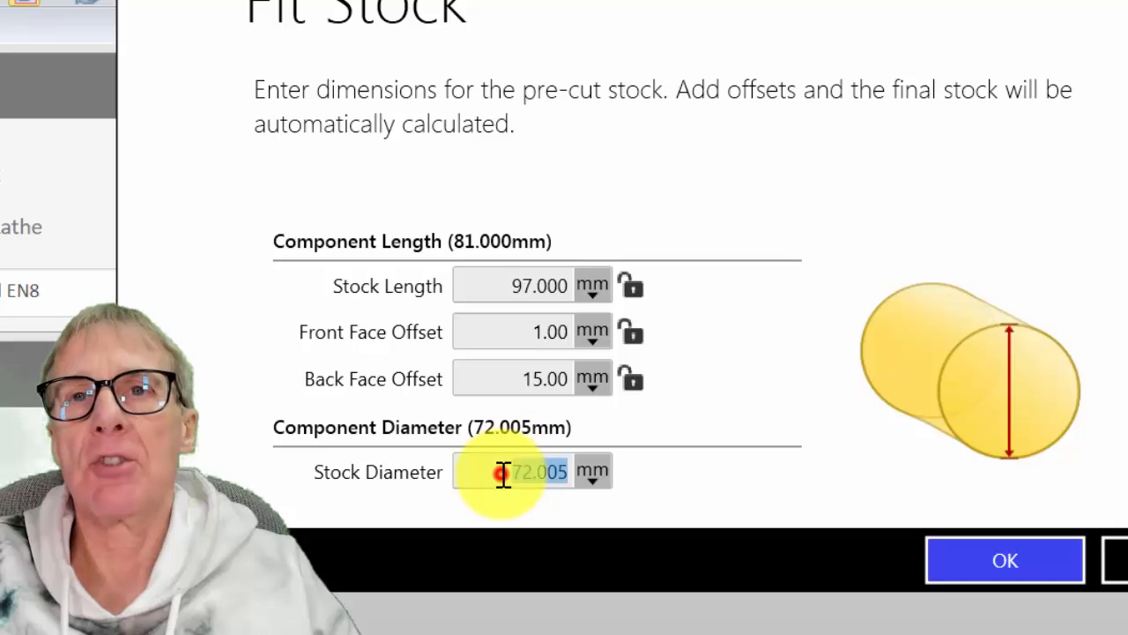
{"action": "left_click", "coordinate": [586, 481]}
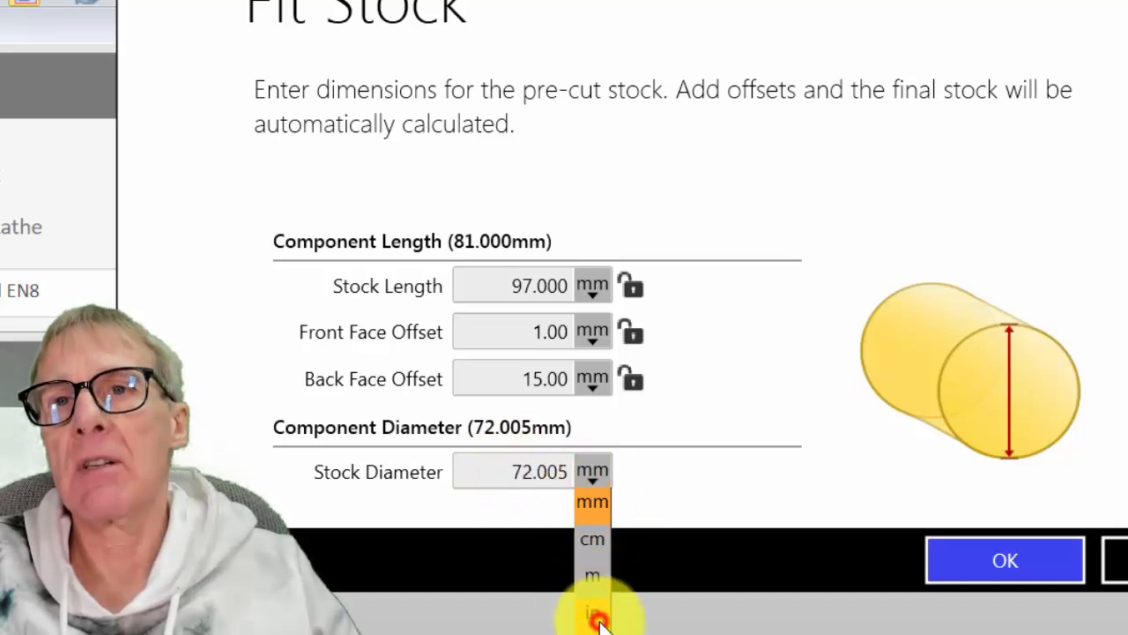
{"action": "left_click", "coordinate": [596, 614]}
{"action": "left_click", "coordinate": [502, 472]}
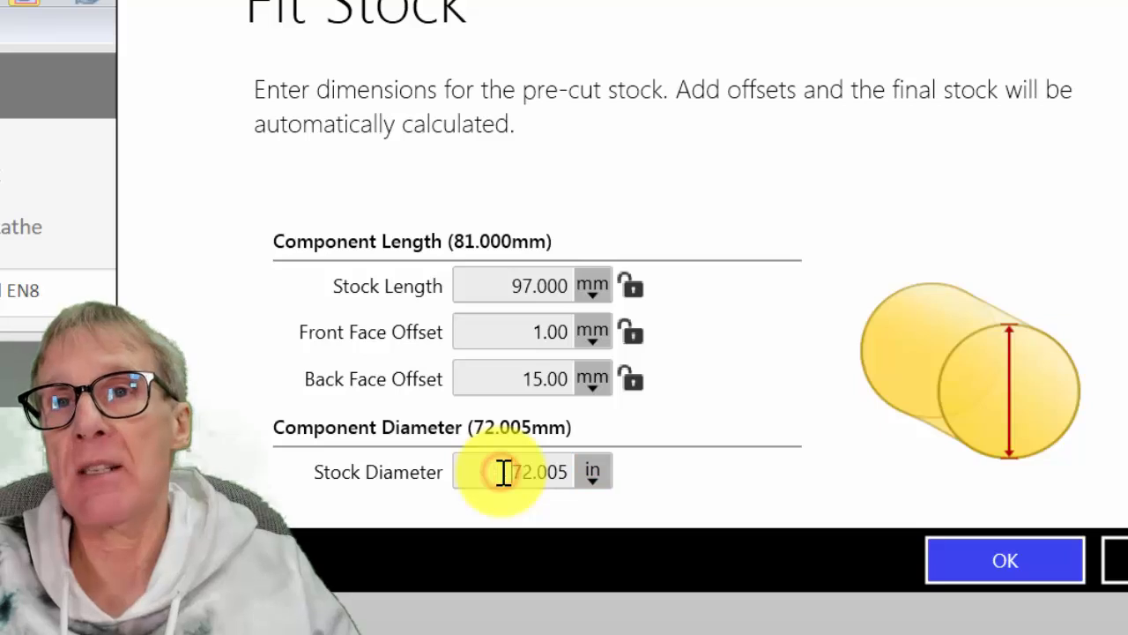
{"action": "left_click", "coordinate": [501, 472]}
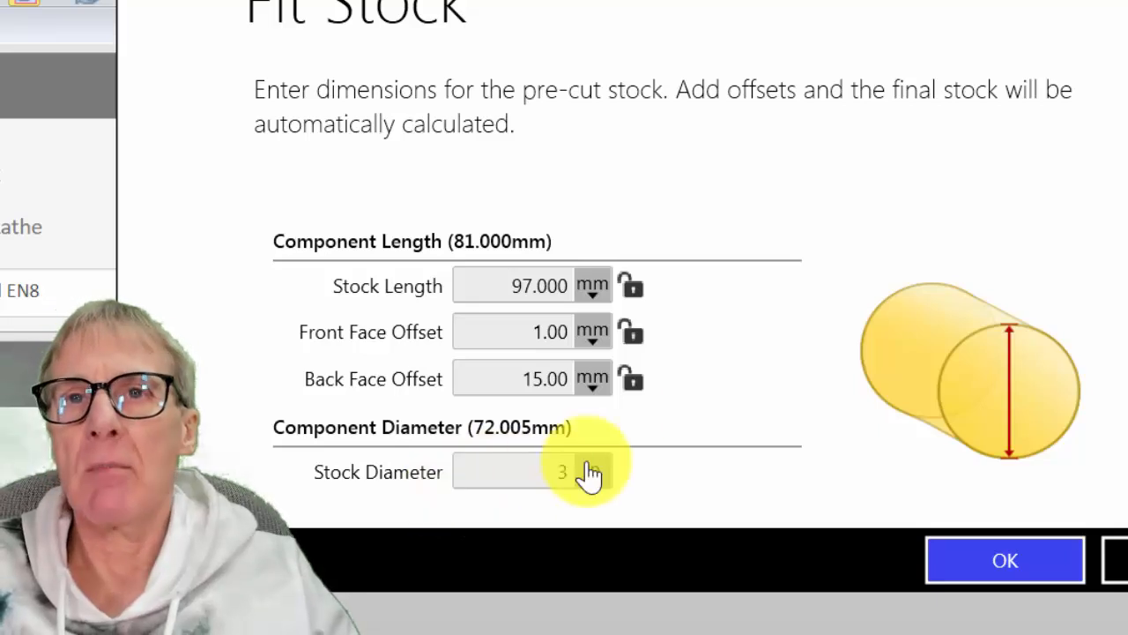
{"action": "left_click", "coordinate": [970, 564]}
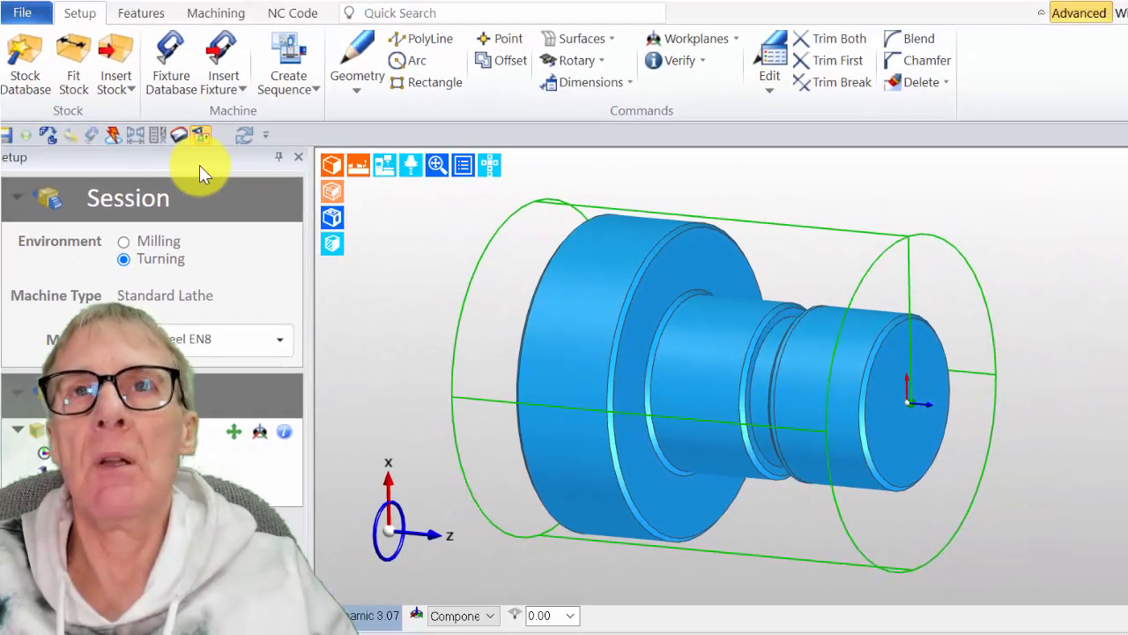
Create a turning sequence on the Sample Lathe 2 CY mm.tcp machine, with a main spindle component grip diameter of 75.
{"action": "left_click", "coordinate": [298, 55]}
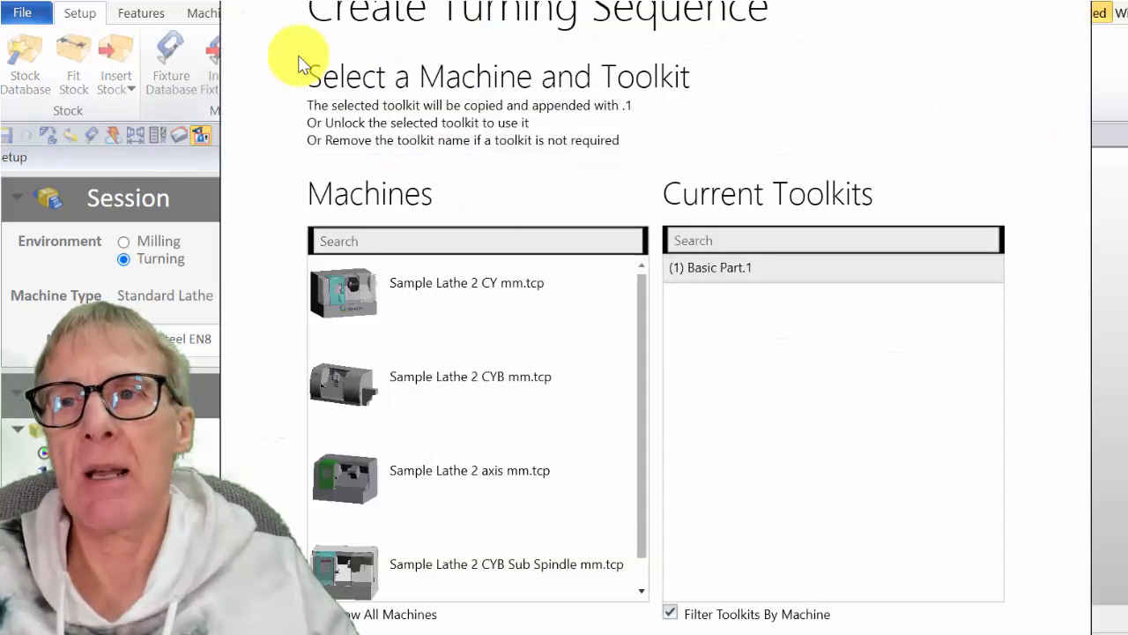
{"action": "left_click", "coordinate": [419, 300]}
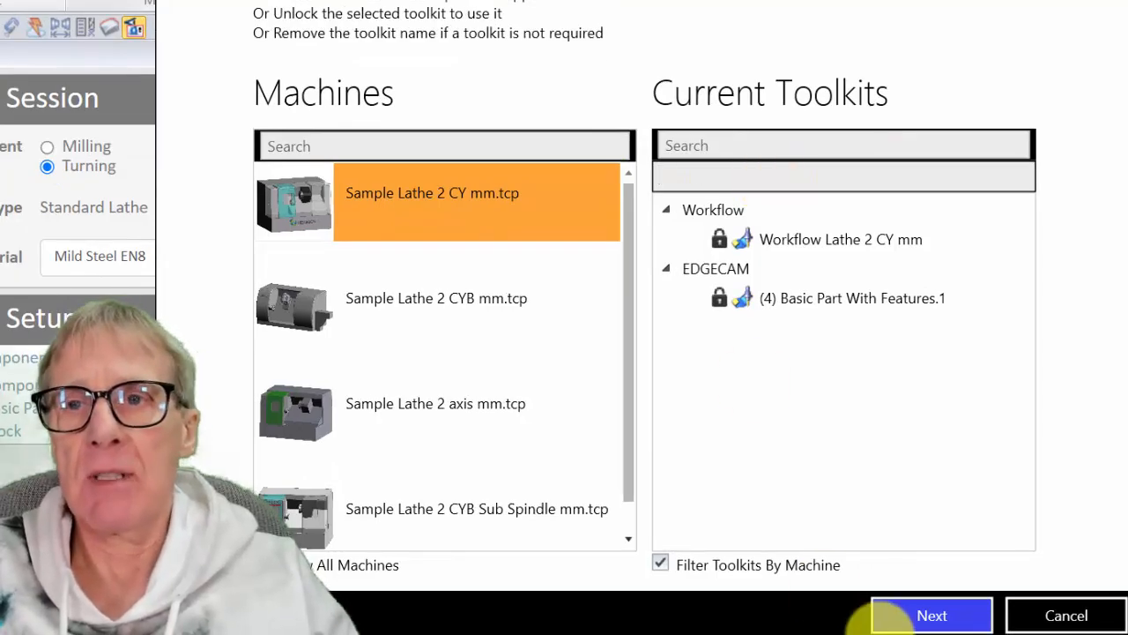
{"action": "left_click", "coordinate": [930, 620]}
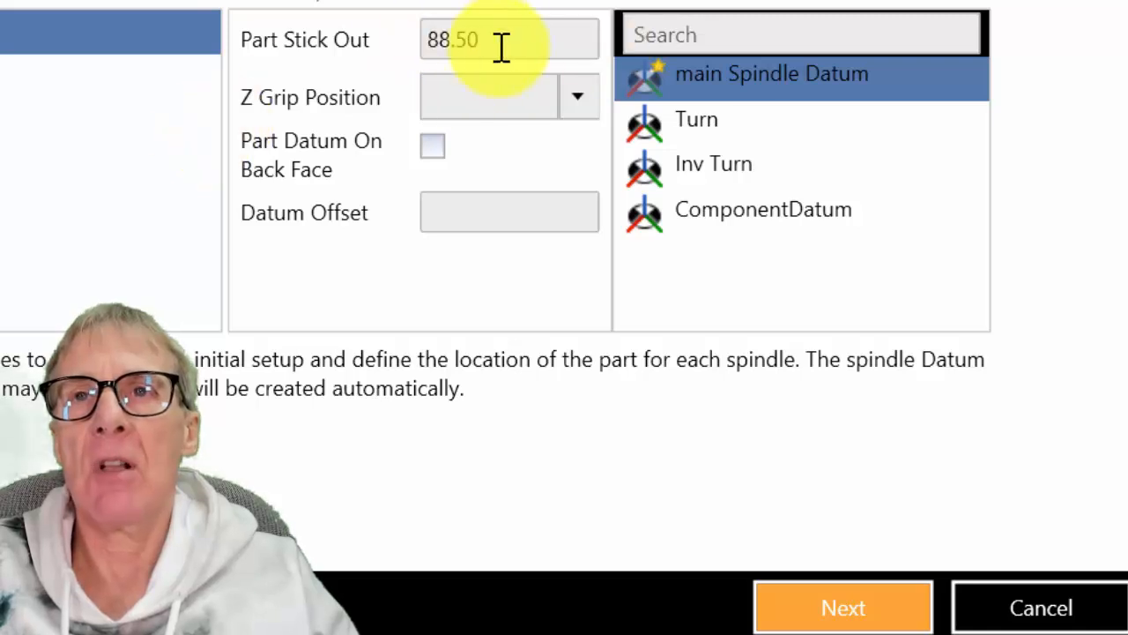
{"action": "left_click", "coordinate": [811, 609]}
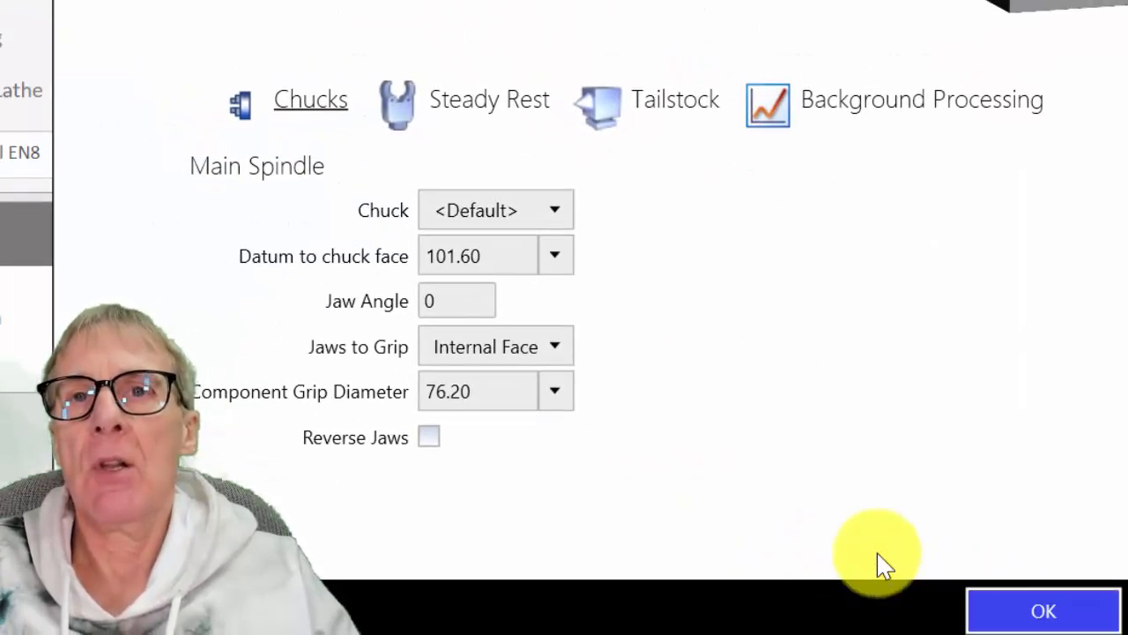
{"action": "double_click", "coordinate": [482, 391]}
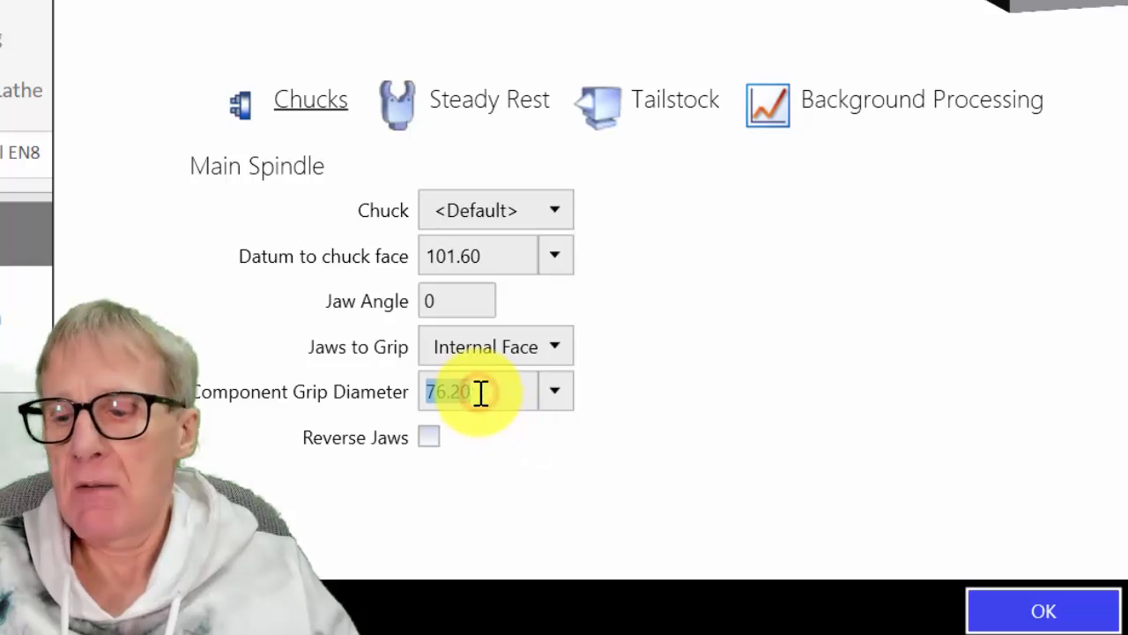
{"action": "type", "text": "75"}
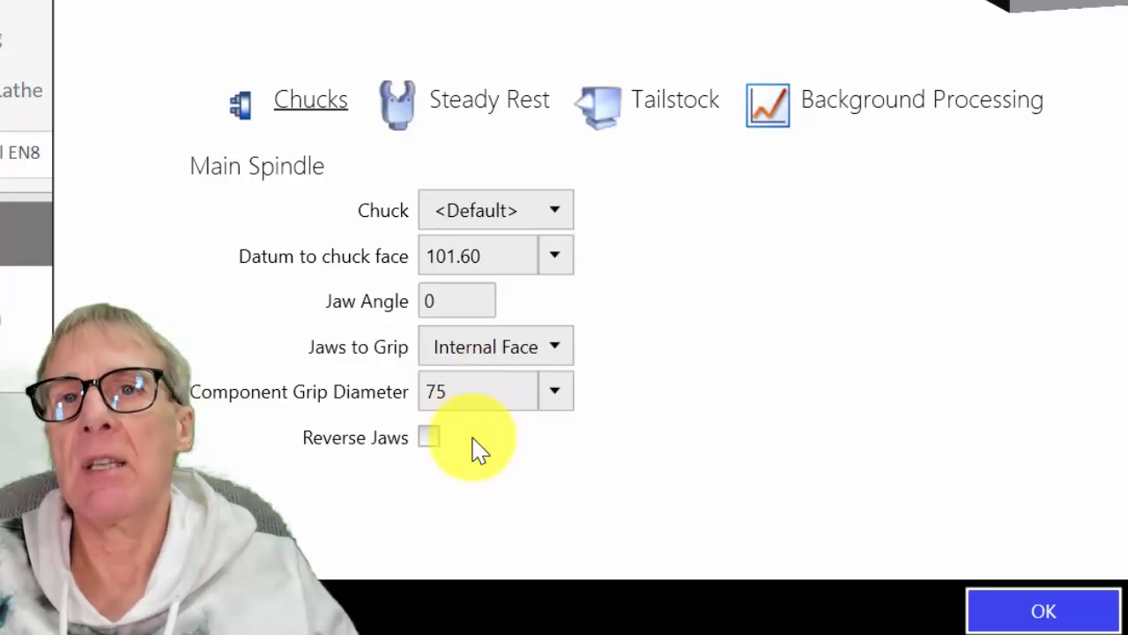
{"action": "left_click", "coordinate": [1062, 611]}
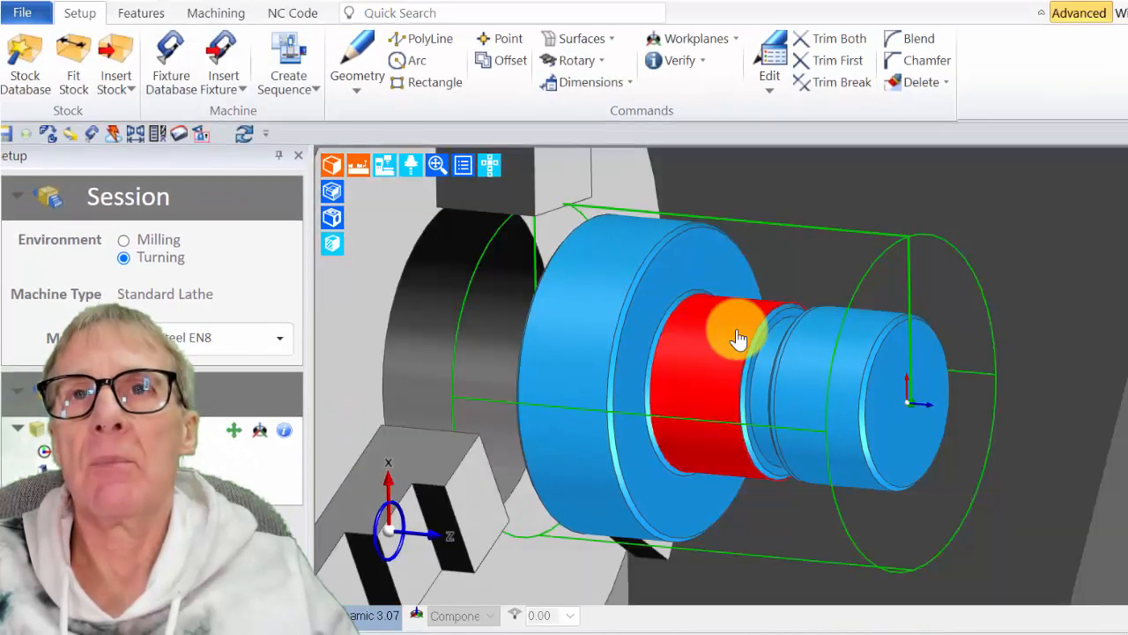
Examine the part and stock inside the full machine and, in the Turn view, how they sit in the chuck jaws.
{"action": "scroll", "coordinate": [819, 323], "scroll_direction": "down", "scroll_amount": 10}
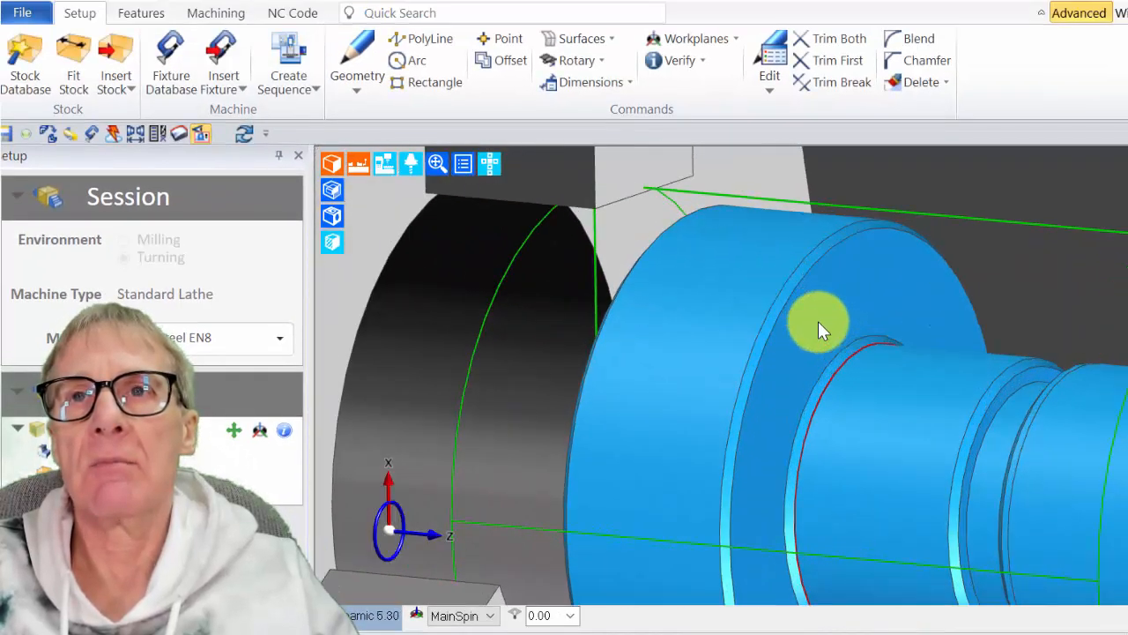
{"action": "scroll", "coordinate": [818, 322], "scroll_direction": "down", "scroll_amount": 8}
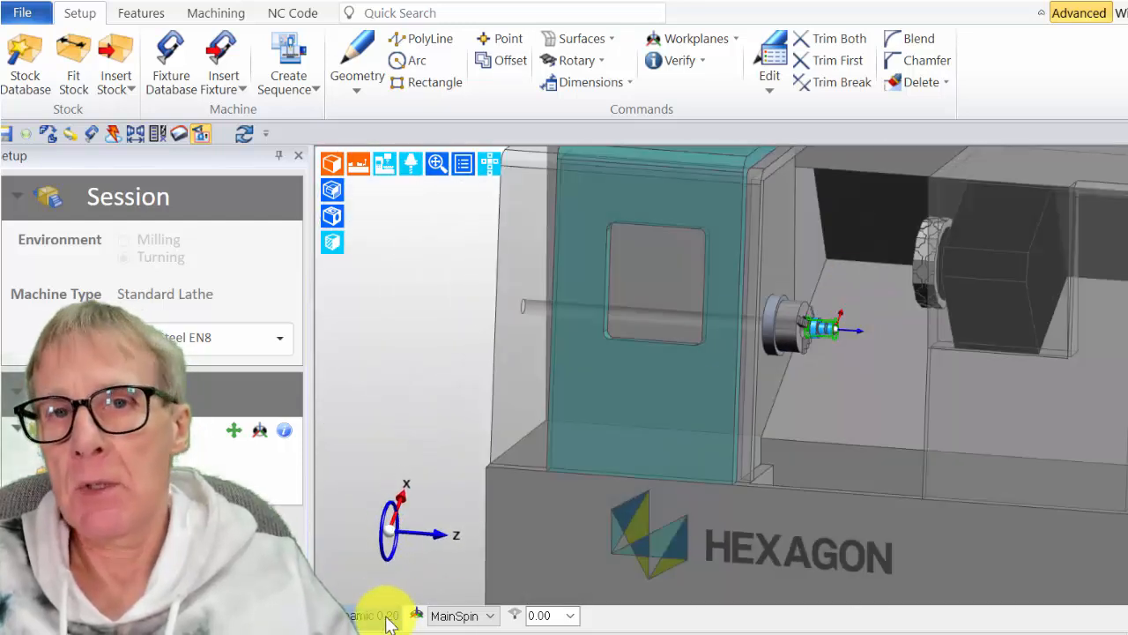
{"action": "left_click", "coordinate": [369, 617]}
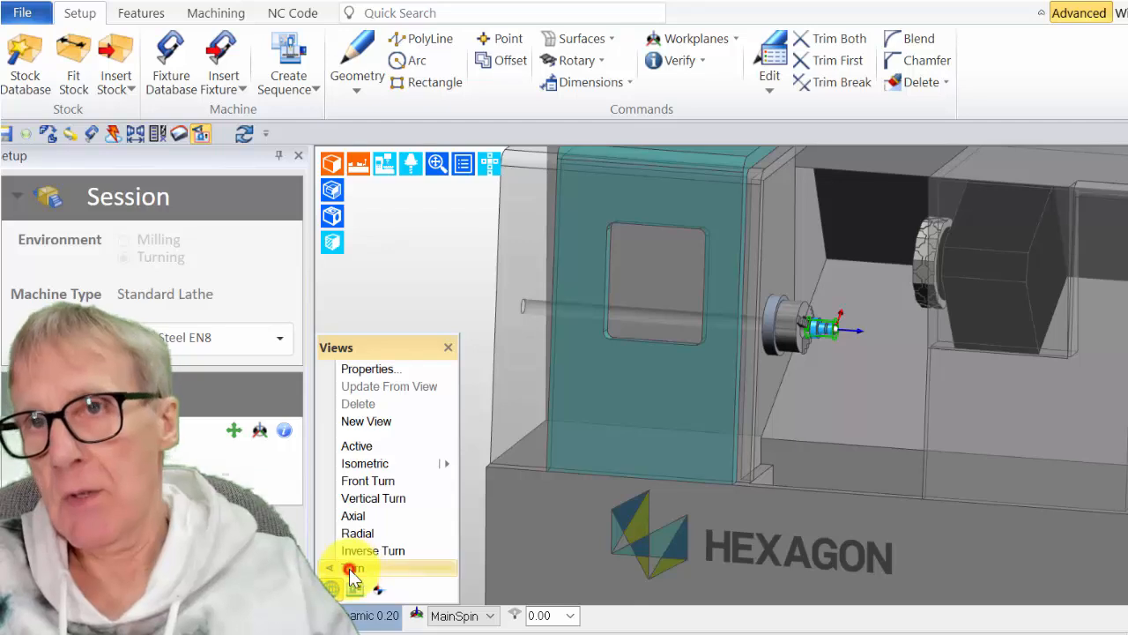
{"action": "left_click", "coordinate": [356, 570]}
{"action": "scroll", "coordinate": [975, 389], "scroll_direction": "up", "scroll_amount": 2}
{"action": "scroll", "coordinate": [975, 389], "scroll_direction": "up", "scroll_amount": 3}
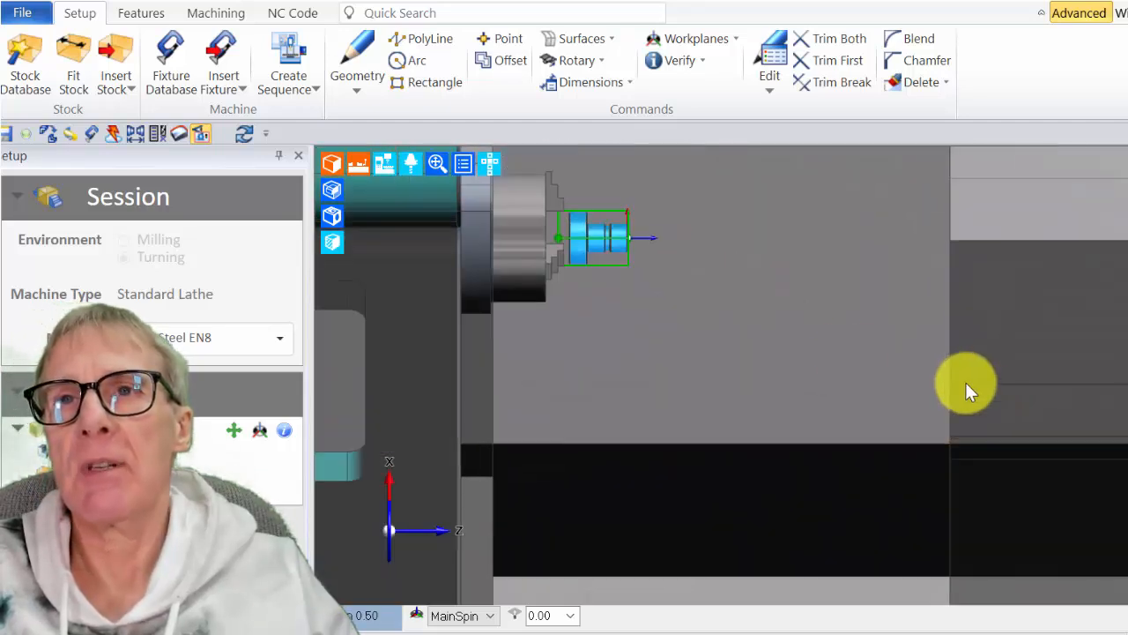
{"action": "middle_click_drag", "start_coordinate": [870, 371], "coordinate": [1111, 615]}
{"action": "scroll", "coordinate": [1052, 530], "scroll_direction": "up", "scroll_amount": 3}
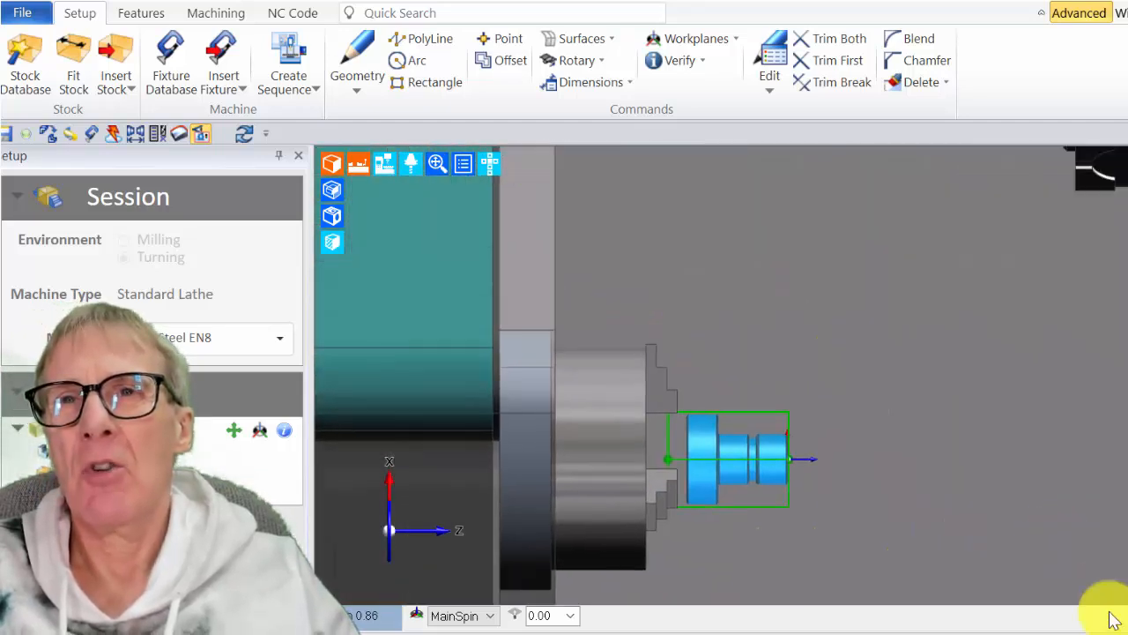
{"action": "scroll", "coordinate": [967, 518], "scroll_direction": "up", "scroll_amount": 2}
{"action": "middle_click_drag", "start_coordinate": [967, 518], "coordinate": [1127, 521]}
{"action": "scroll", "coordinate": [1109, 497], "scroll_direction": "up", "scroll_amount": 2}
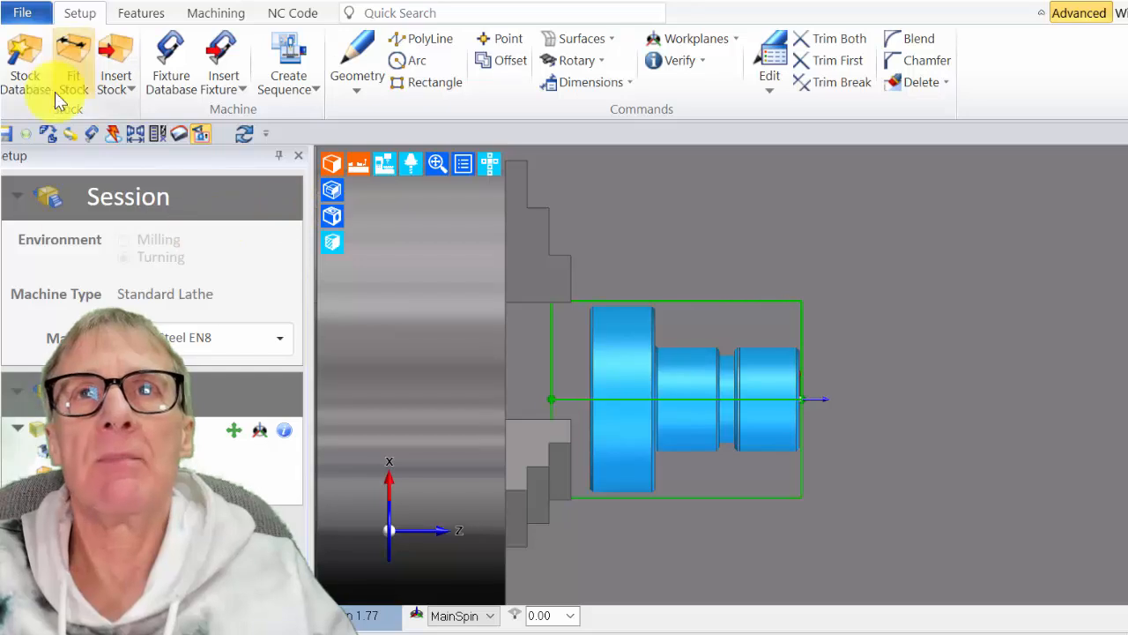
Find the component's front turning features, including turn profiles, front face profiles, grooves and threads, and close the Feedback window.
{"action": "left_click", "coordinate": [134, 16]}
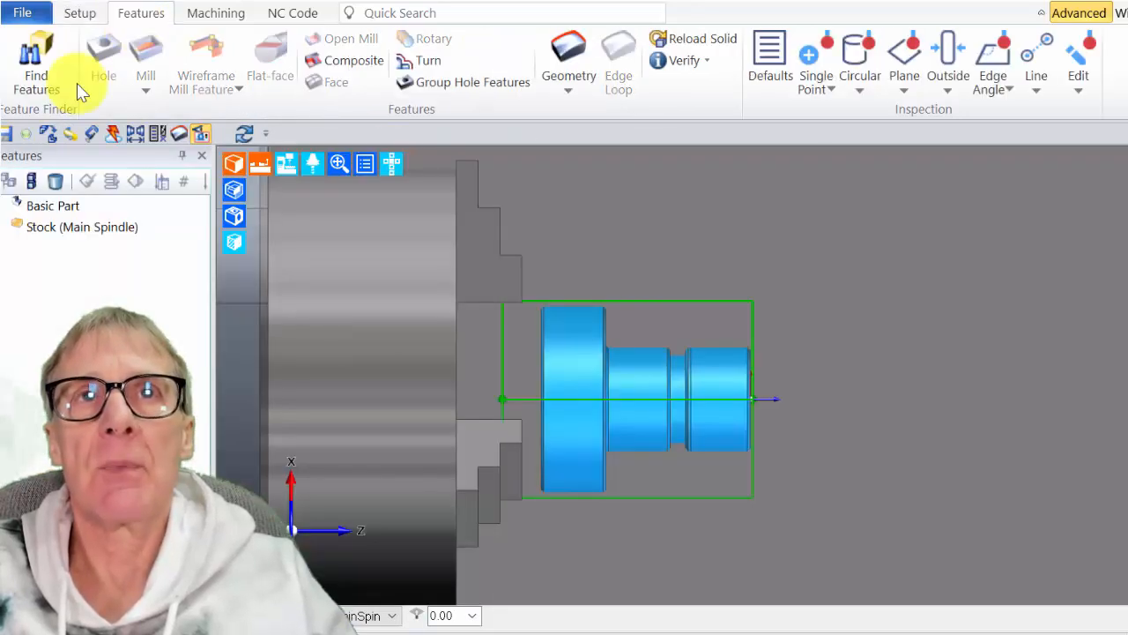
{"action": "left_click", "coordinate": [19, 66]}
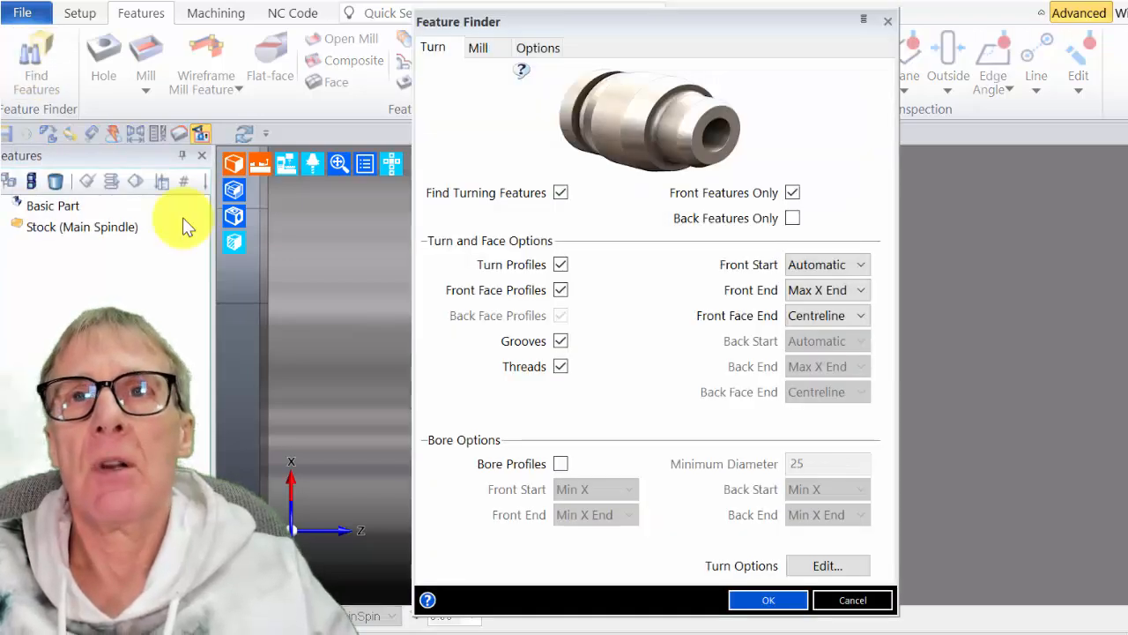
{"action": "left_click", "coordinate": [479, 50]}
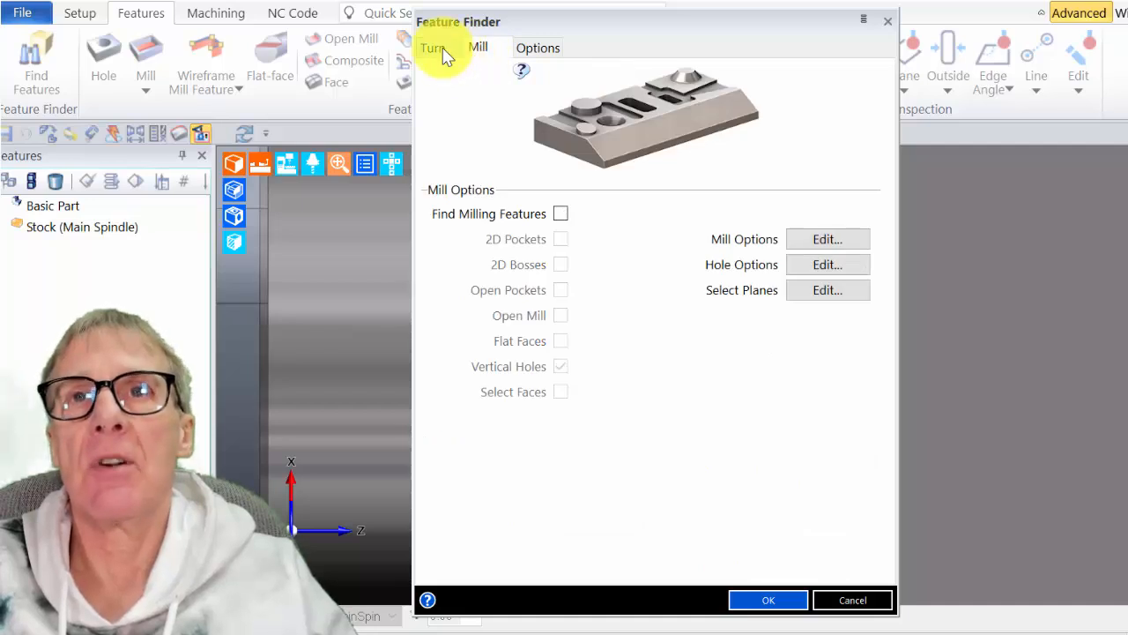
{"action": "left_click", "coordinate": [441, 49]}
{"action": "left_click", "coordinate": [477, 49]}
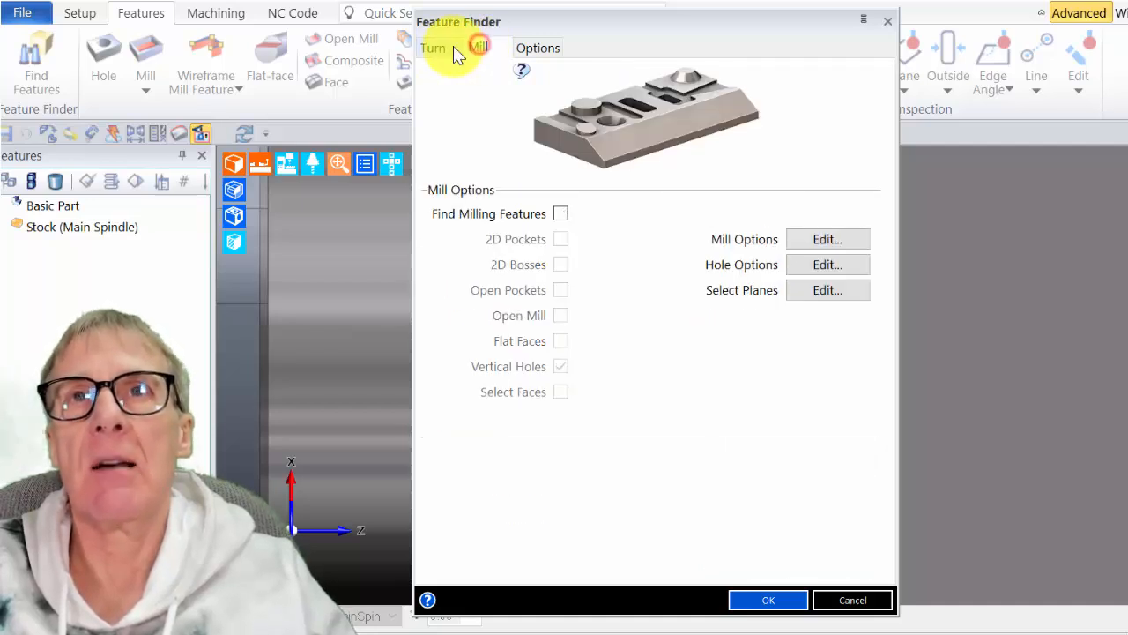
{"action": "left_click", "coordinate": [429, 51]}
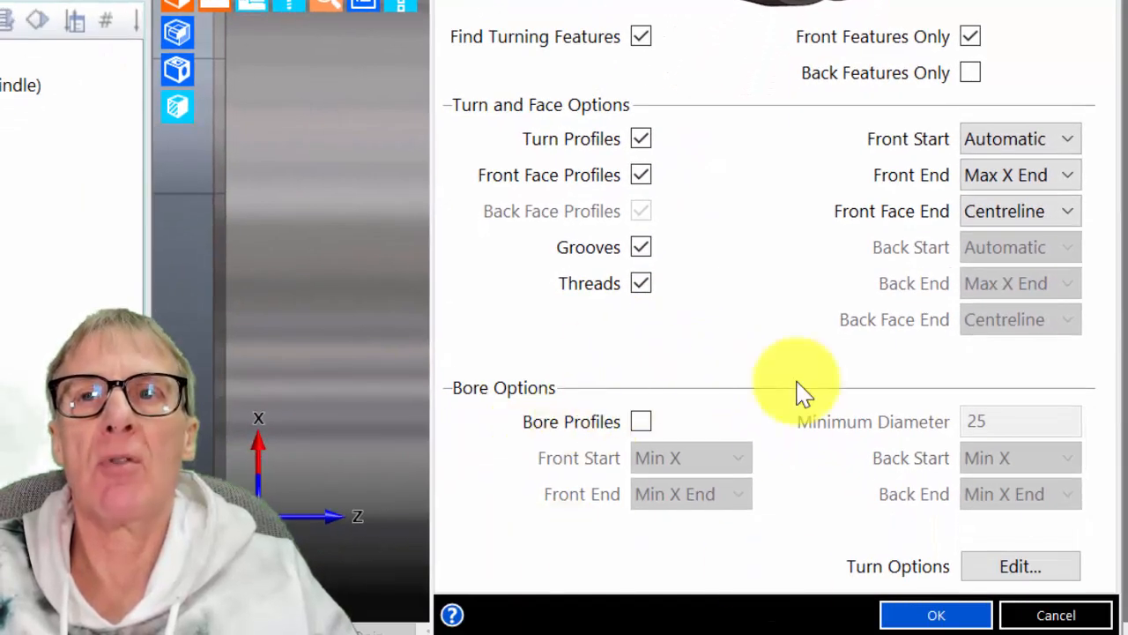
{"action": "left_click", "coordinate": [943, 620]}
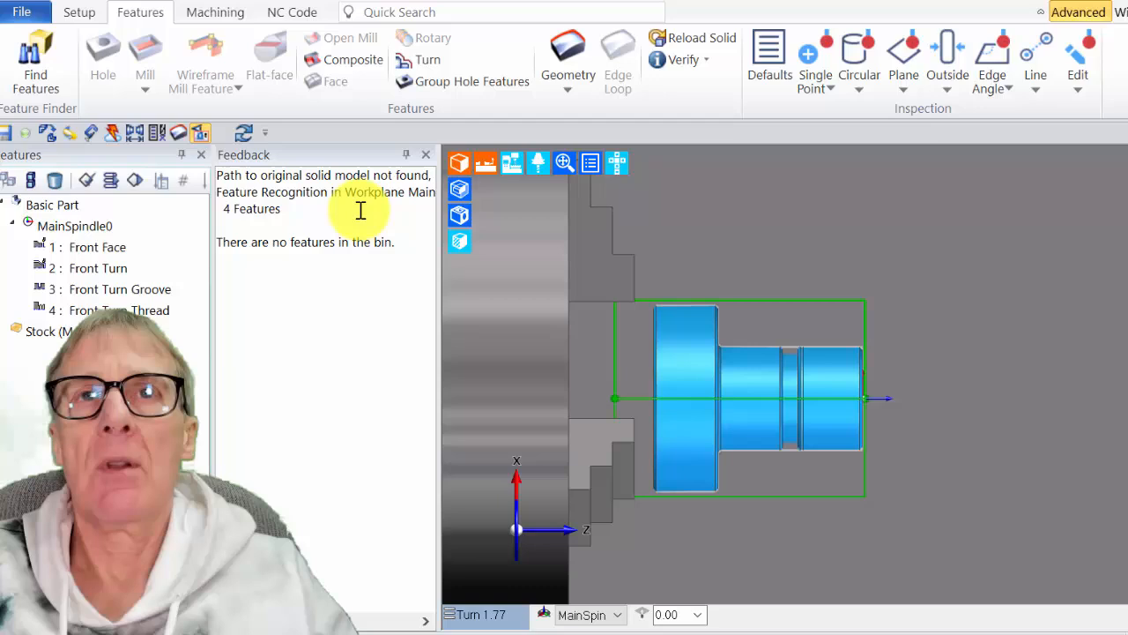
{"action": "left_click", "coordinate": [423, 155]}
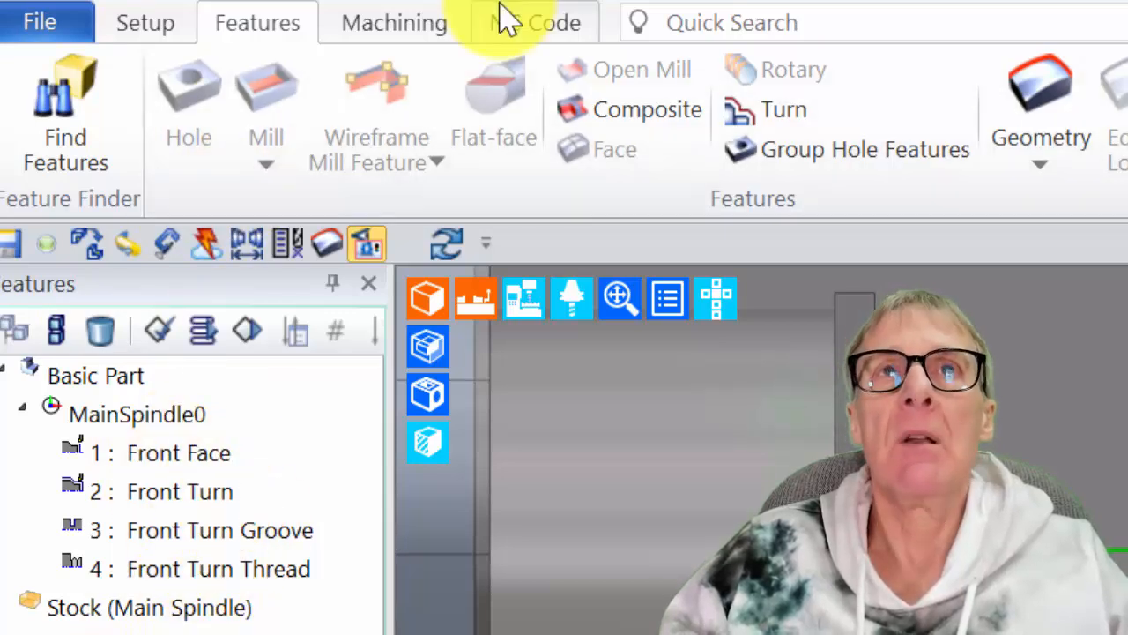
Plan machining strategies for the front face, turn, groove and thread features and apply them to generate the toolpaths.
{"action": "left_click", "coordinate": [376, 21]}
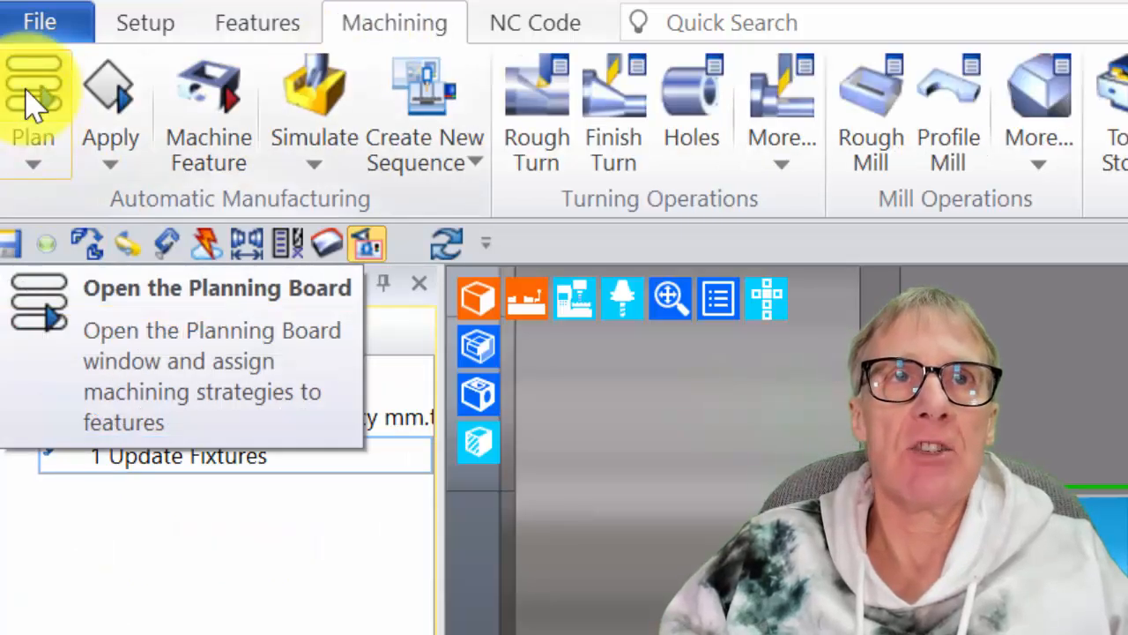
{"action": "left_click", "coordinate": [32, 101]}
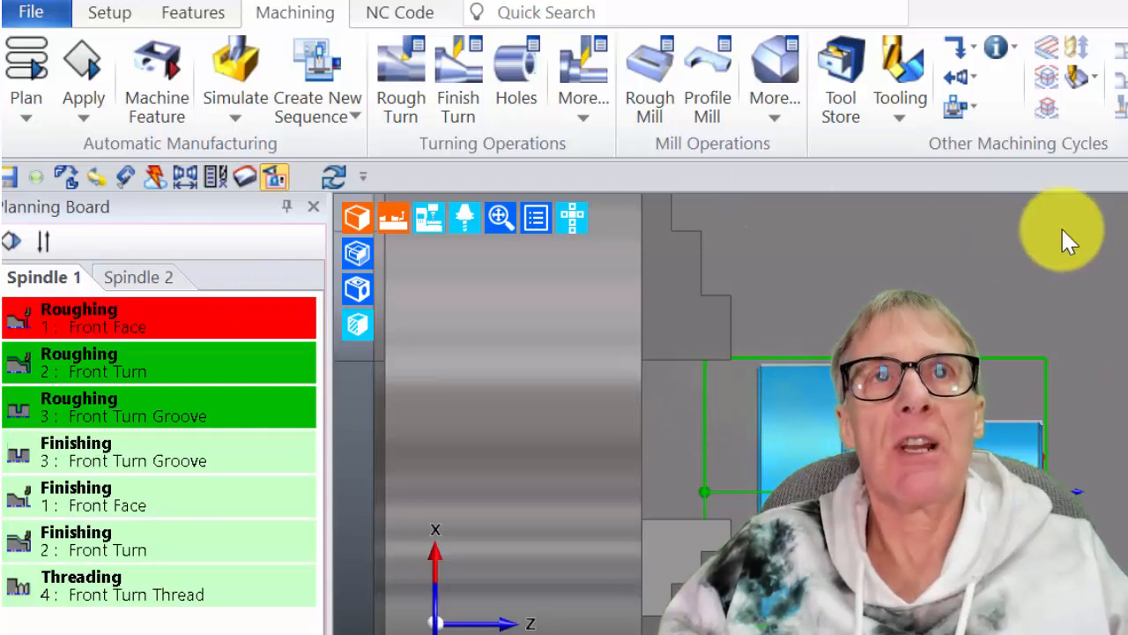
{"action": "left_click", "coordinate": [91, 61]}
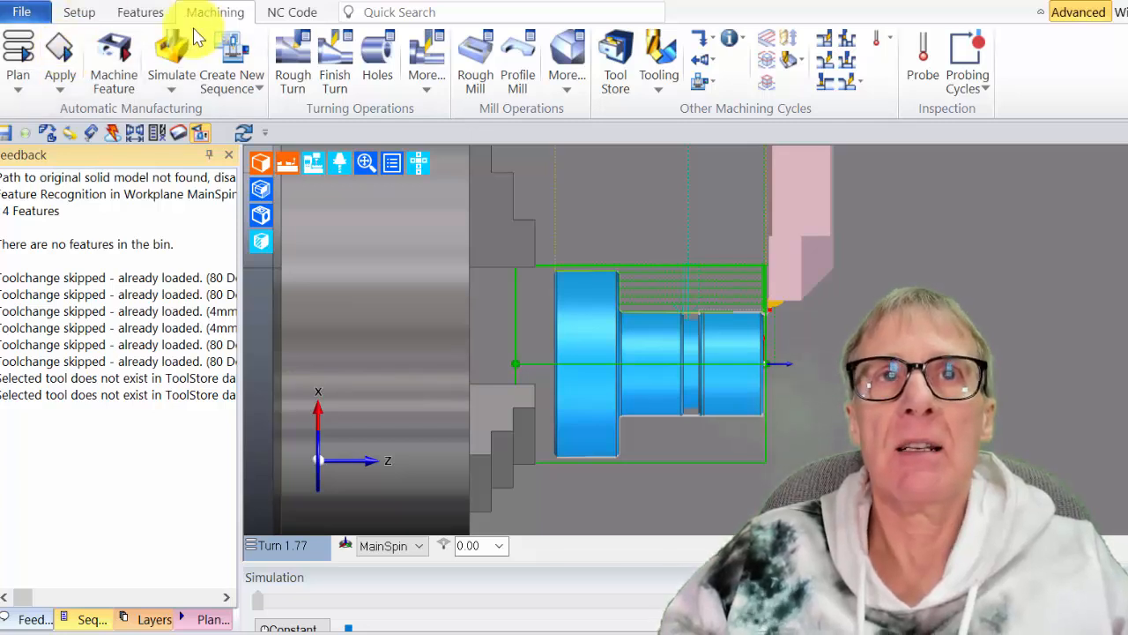
Show the sequence's machining instructions and simulate the whole turning sequence through to thread turning, examining the machined shaft before closing the simulator.
{"action": "left_click", "coordinate": [85, 620]}
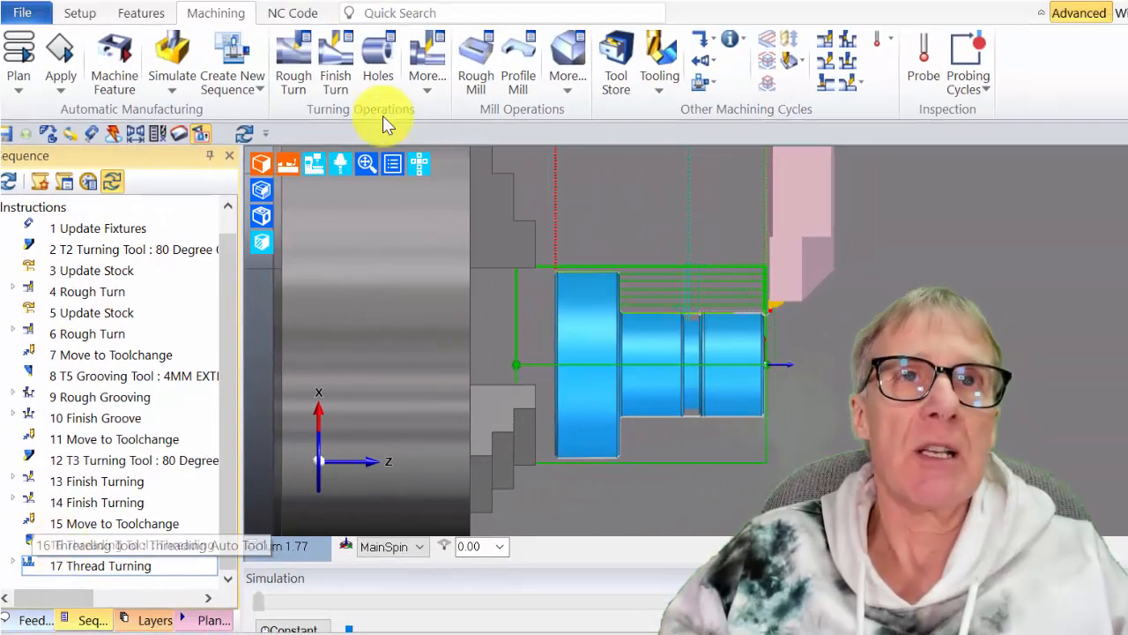
{"action": "left_click", "coordinate": [169, 52]}
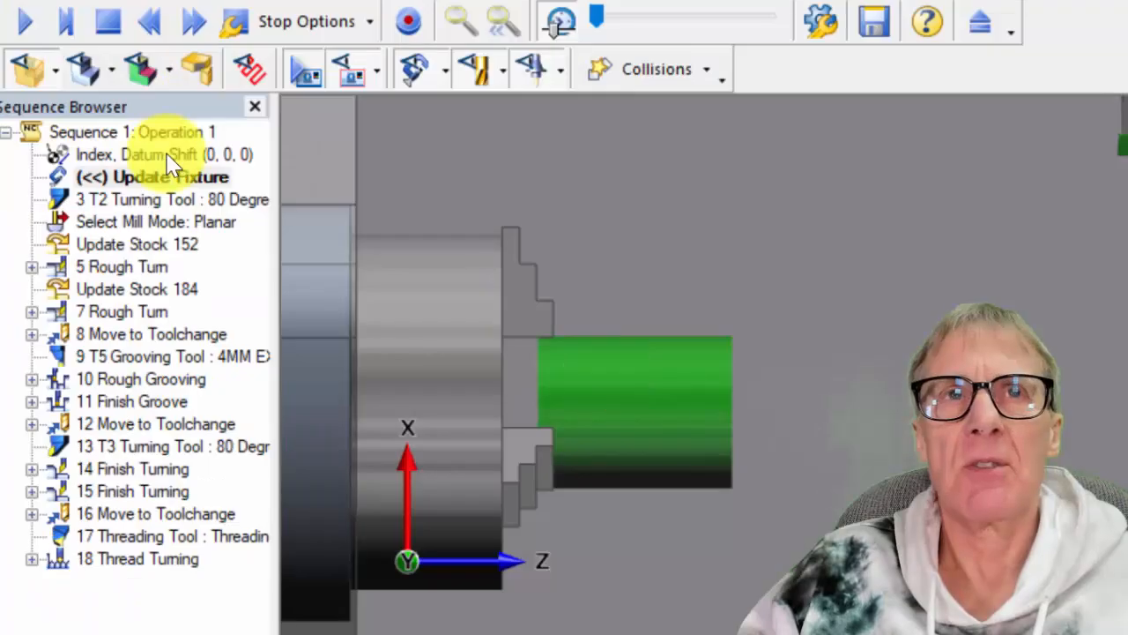
{"action": "left_click", "coordinate": [25, 21]}
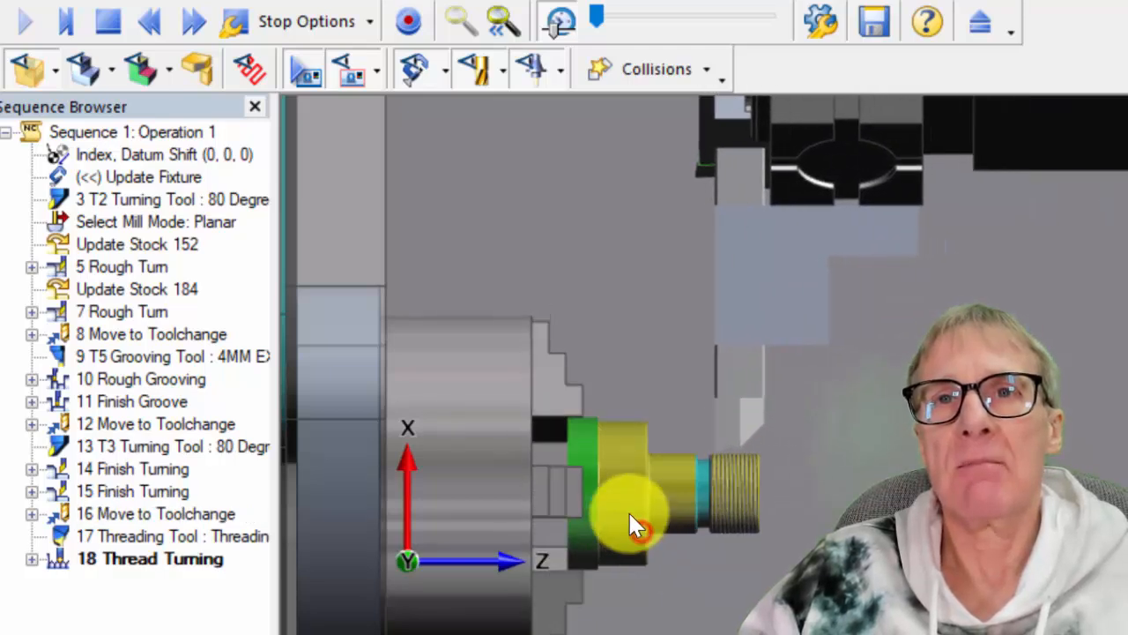
{"action": "middle_click_drag", "start_coordinate": [617, 503], "coordinate": [721, 577]}
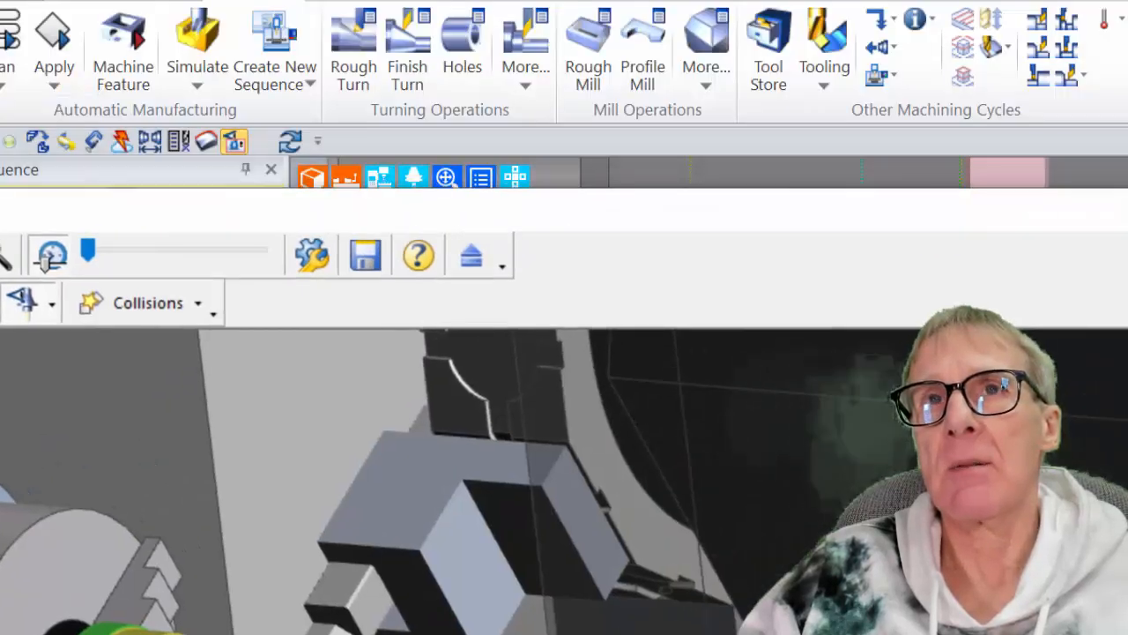
{"action": "left_click", "coordinate": [1098, 199]}
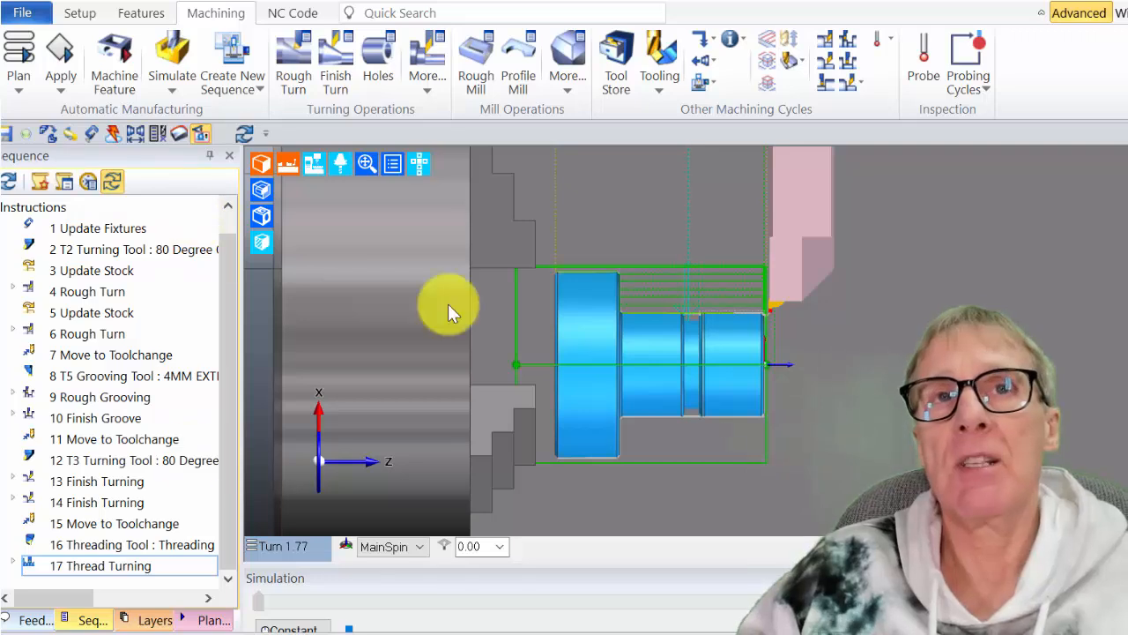
Bring up the NC code commands for the turning sequence.
{"action": "left_click", "coordinate": [291, 13]}
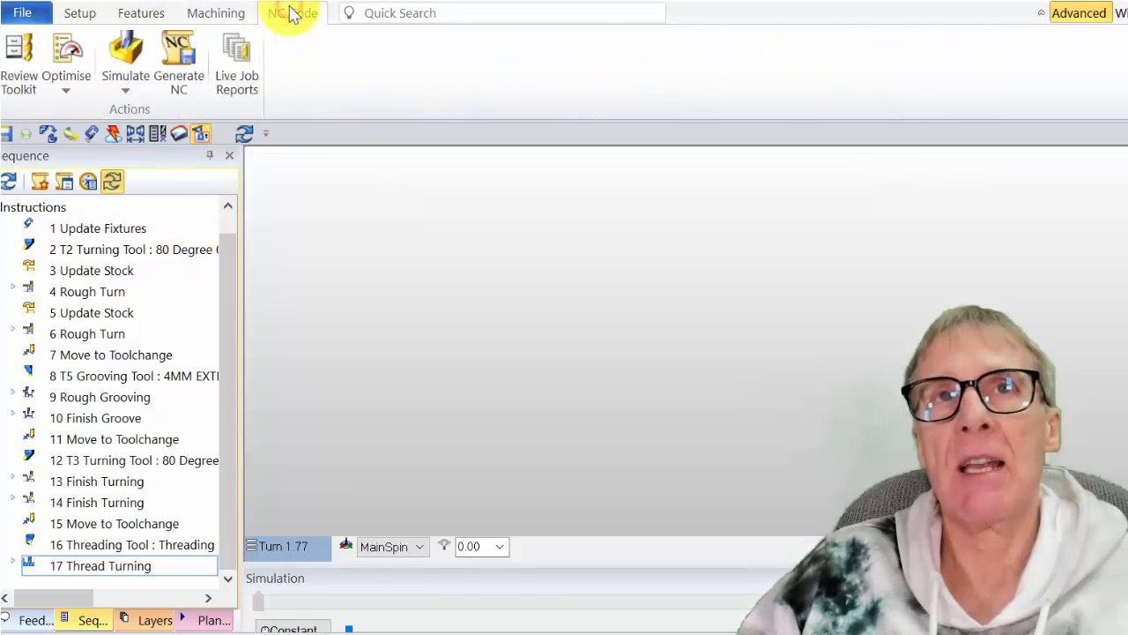